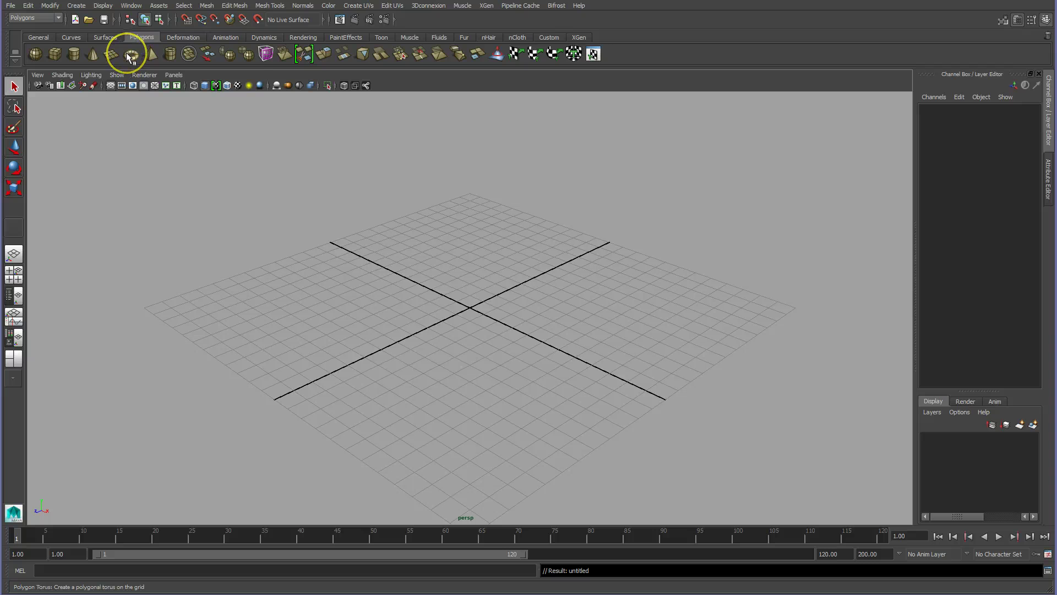
# Show the Surfaces shelf of NURBS primitives in place of the Polygons shelf.
pyautogui.click(104, 38)
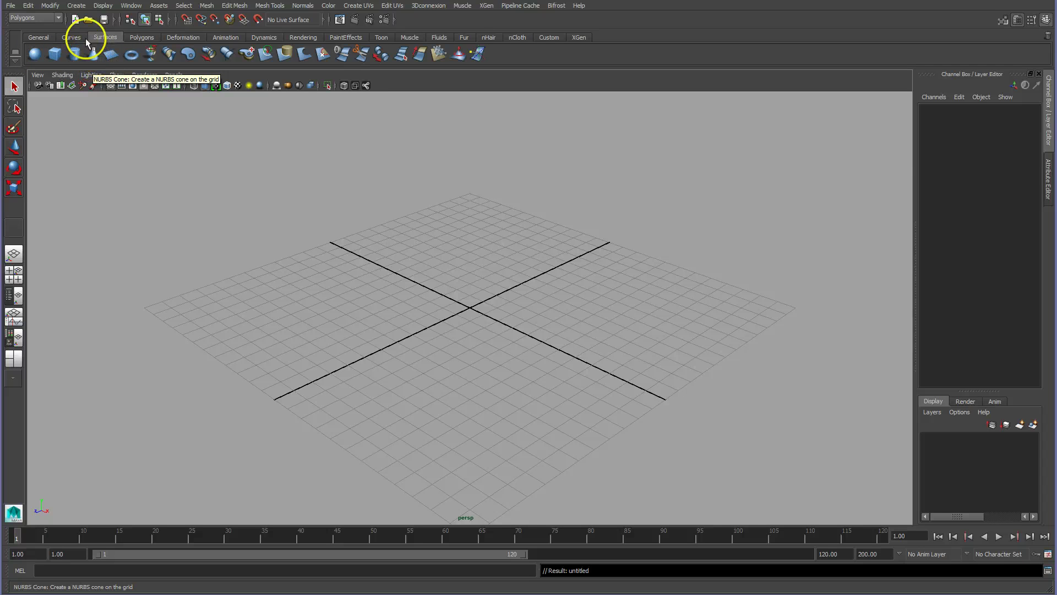
# Tear off Create > Polygon Primitives and park it as a floating panel at the viewport's right.
pyautogui.click(76, 5)
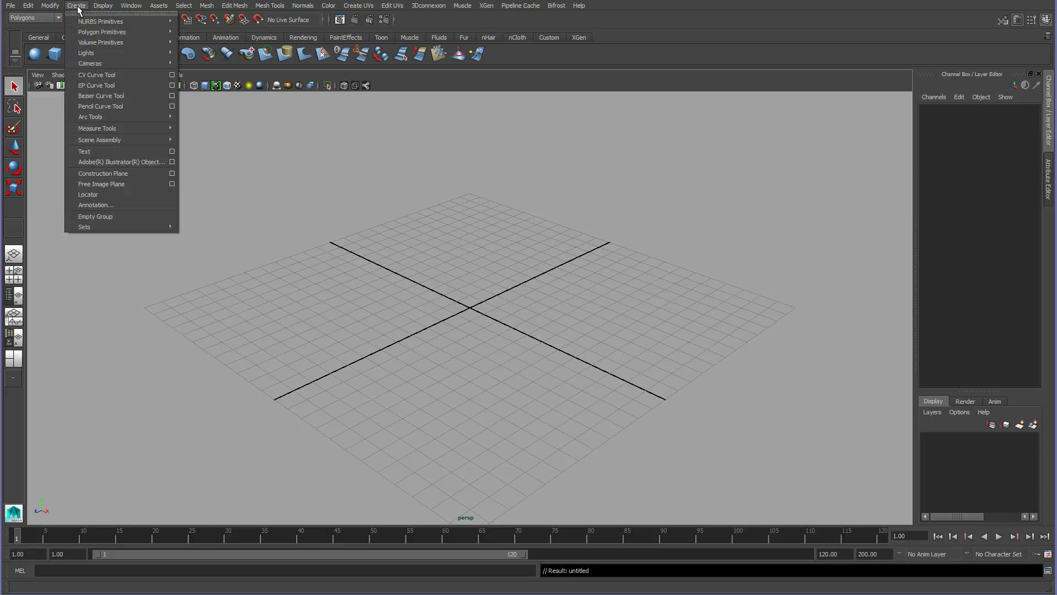
pyautogui.click(98, 22)
pyautogui.moveTo(100, 33)
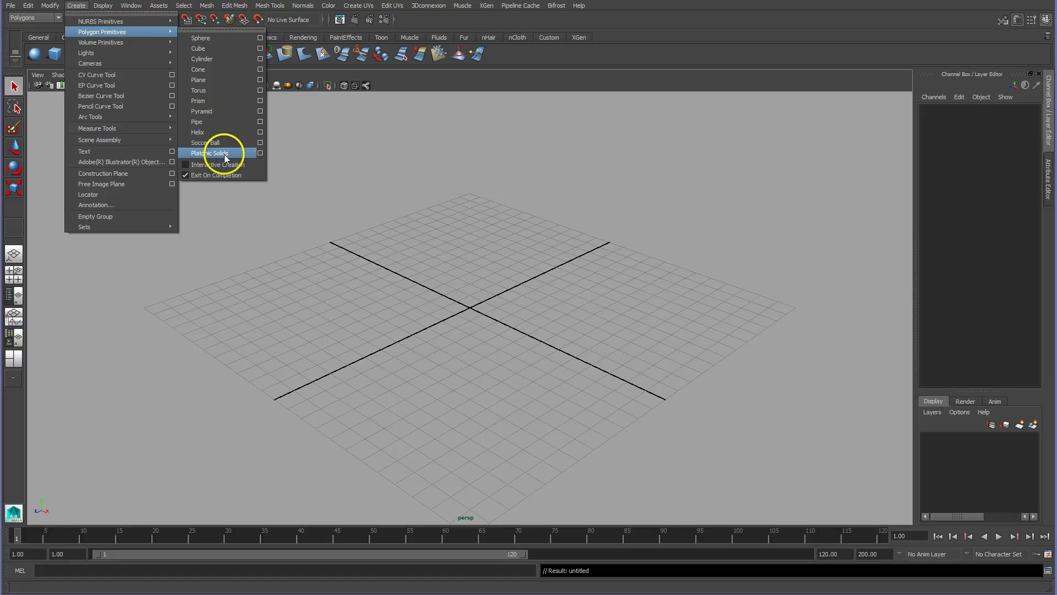
pyautogui.click(225, 29)
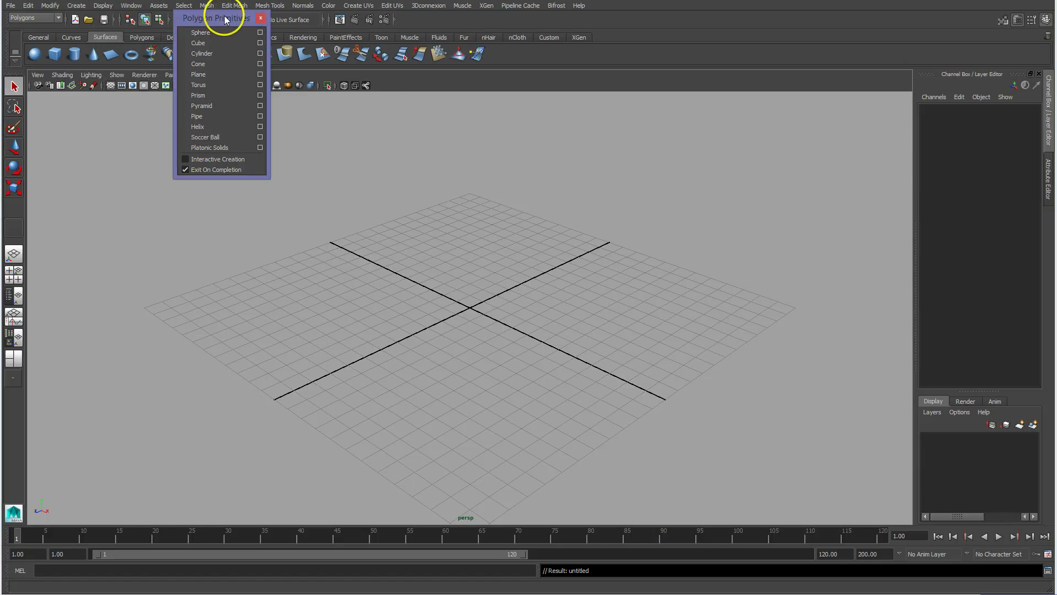
pyautogui.moveTo(222, 22); pyautogui.dragTo(861, 105)
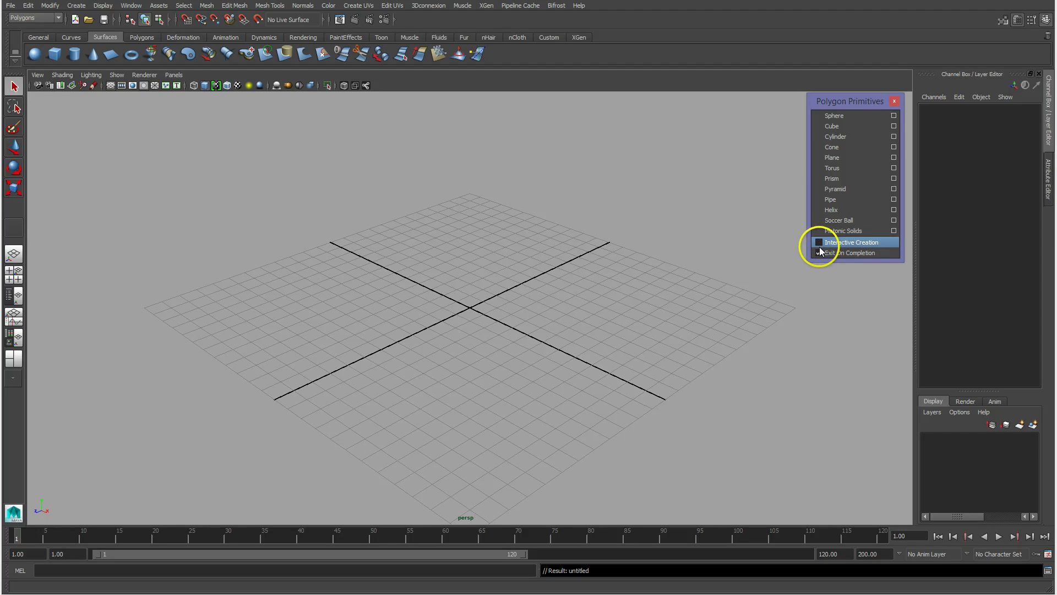
# Create a polygon sphere and raise it to Translate Y 12.
pyautogui.click(836, 118)
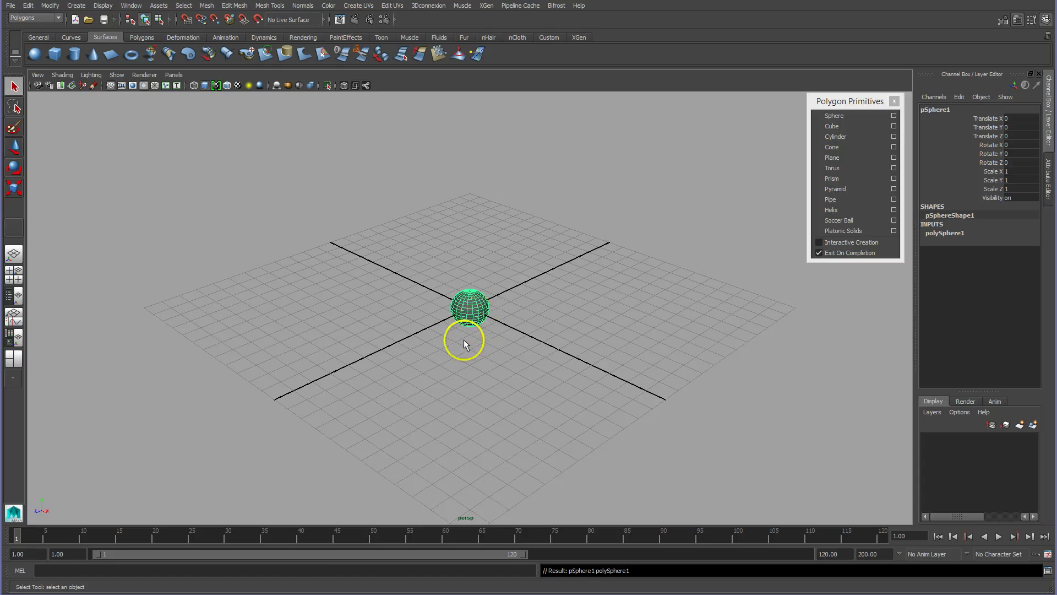
pyautogui.press('w')
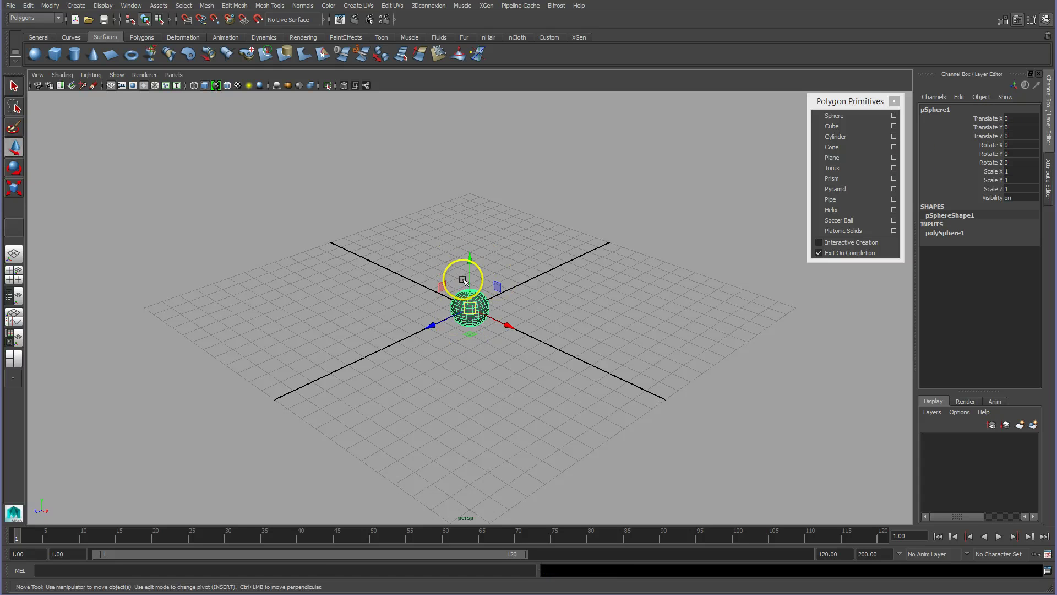
pyautogui.moveTo(470, 259); pyautogui.dragTo(463, 96)
pyautogui.click(1027, 128)
pyautogui.doubleClick(1027, 127)
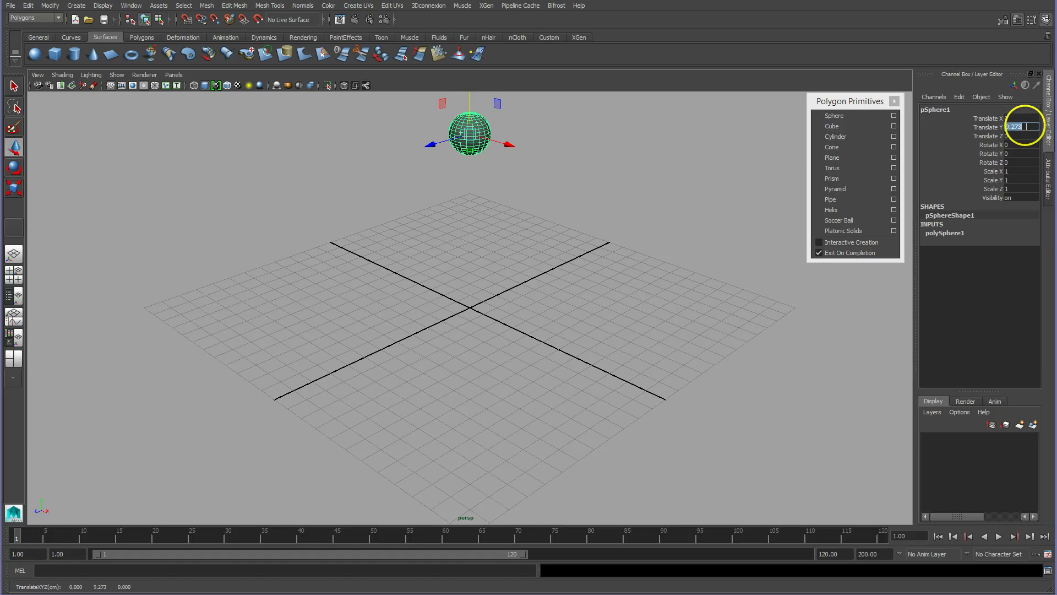
pyautogui.press('Return')
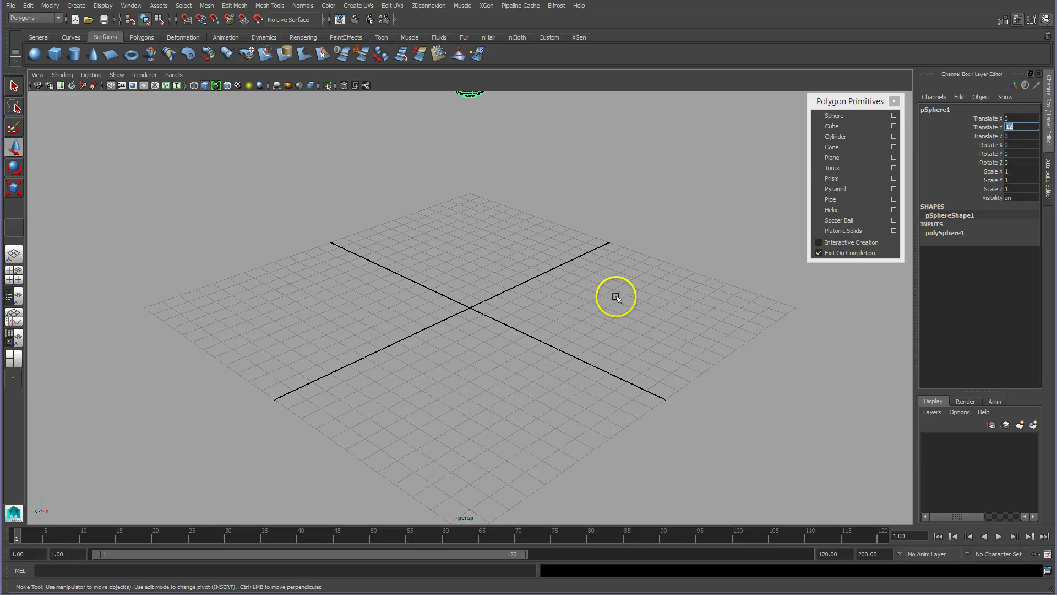
pyautogui.press('alt')
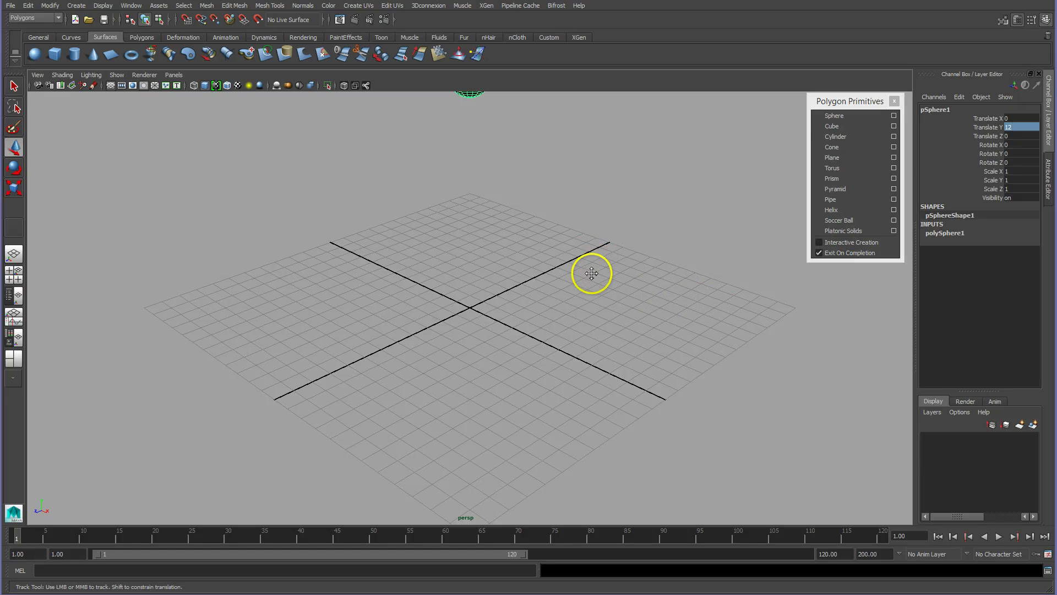
pyautogui.keyDown('alt'); pyautogui.moveTo(595, 255); pyautogui.dragTo(587, 292, button='middle'); pyautogui.keyUp('alt')
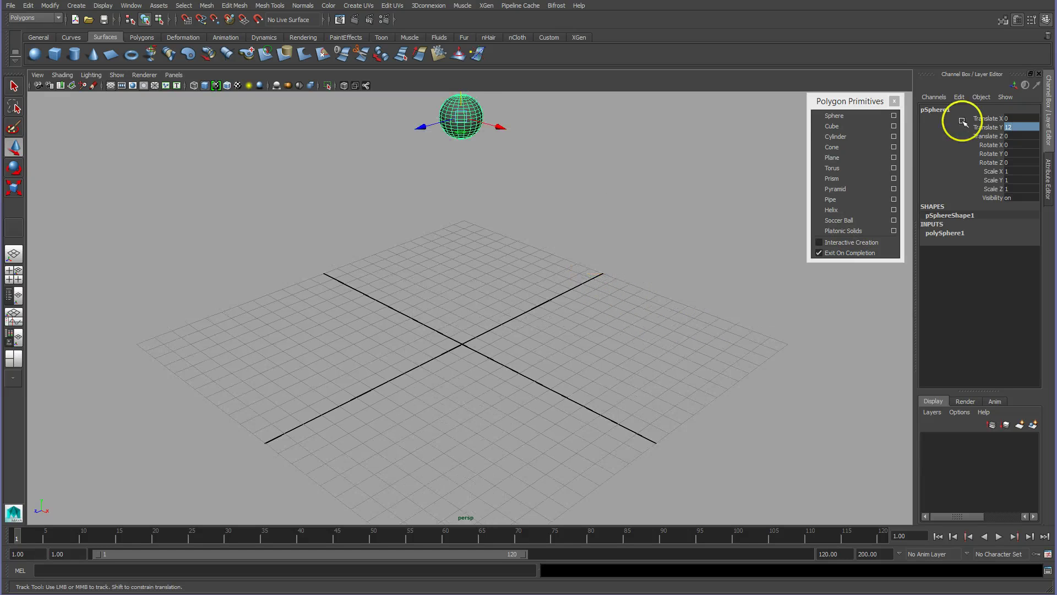
# Rename the sphere pSphere1 to 'head'.
pyautogui.doubleClick(934, 111)
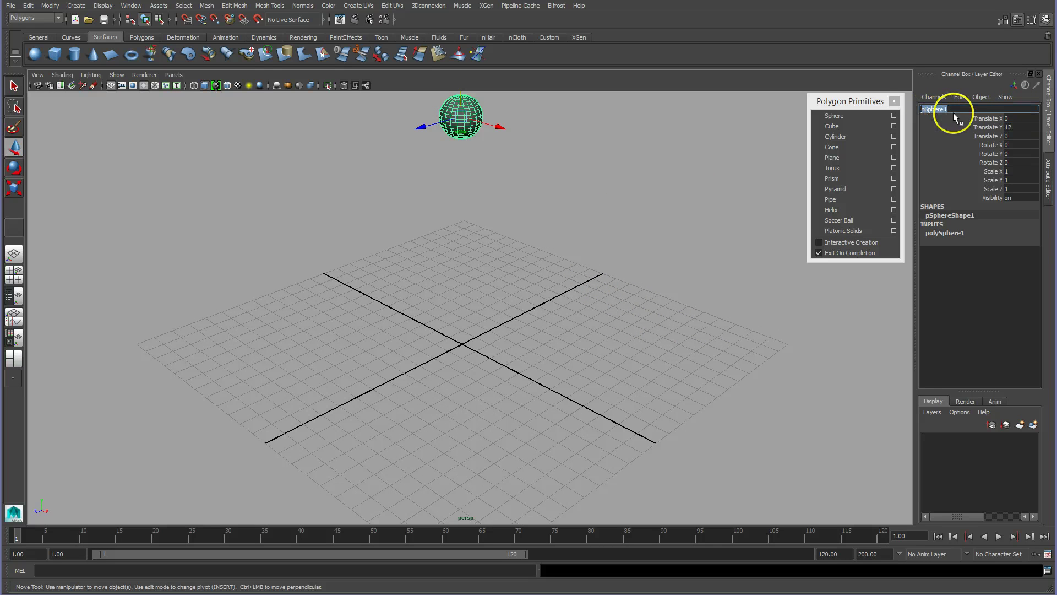
pyautogui.write('head')
pyautogui.press('Return')
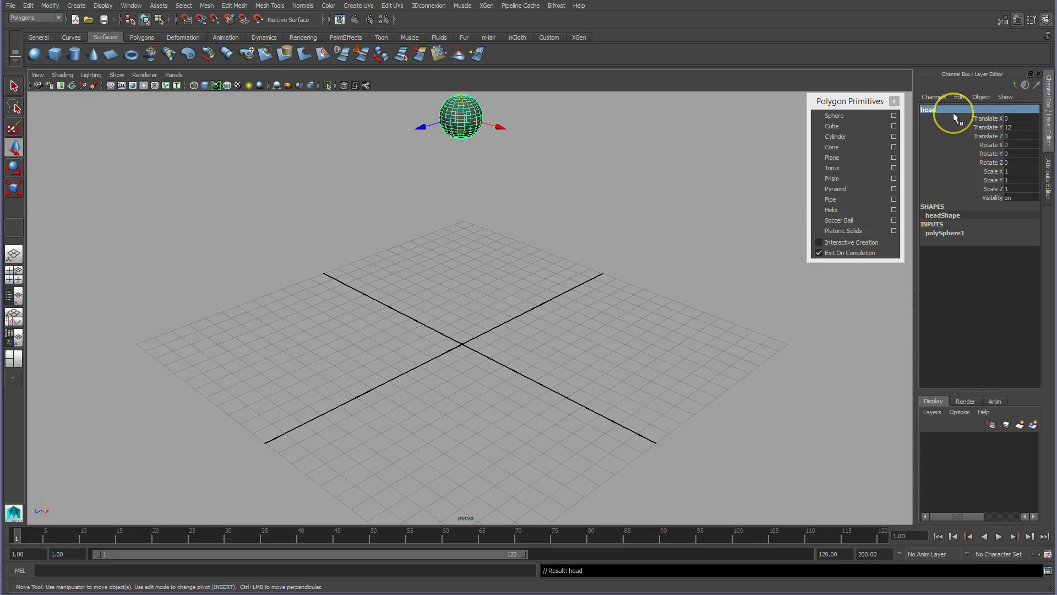
# Add a cube, lift it beneath the head and scale it into a torso, then add a cylinder.
pyautogui.click(829, 126)
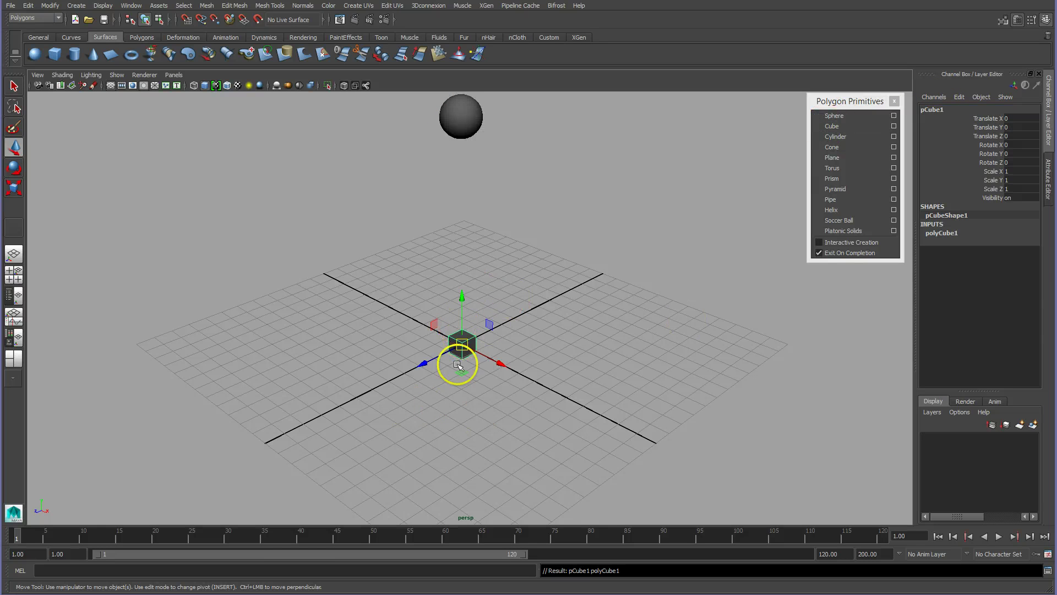
pyautogui.moveTo(458, 341); pyautogui.dragTo(457, 139)
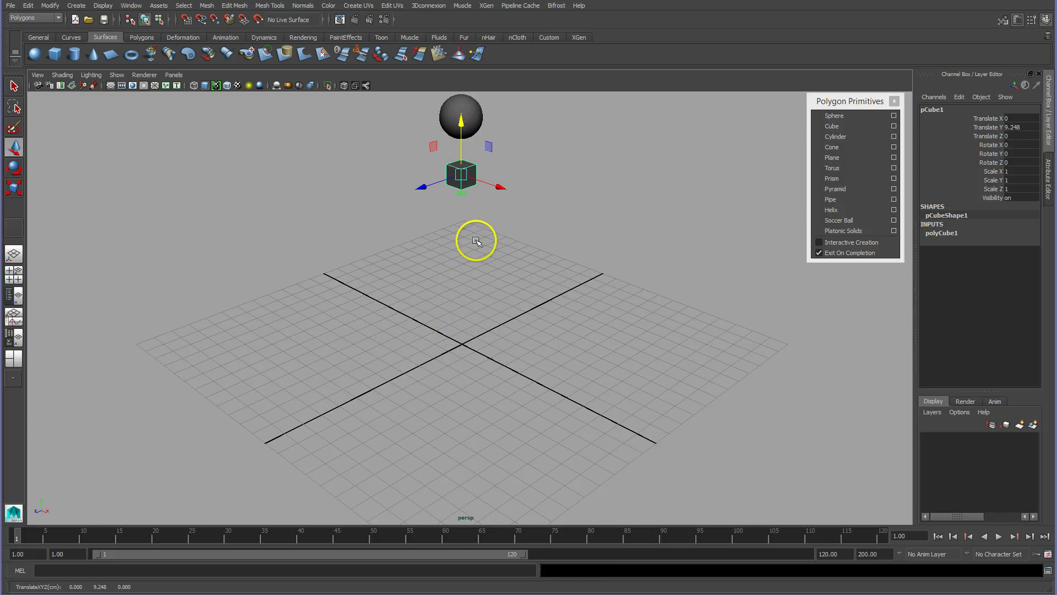
pyautogui.press('r')
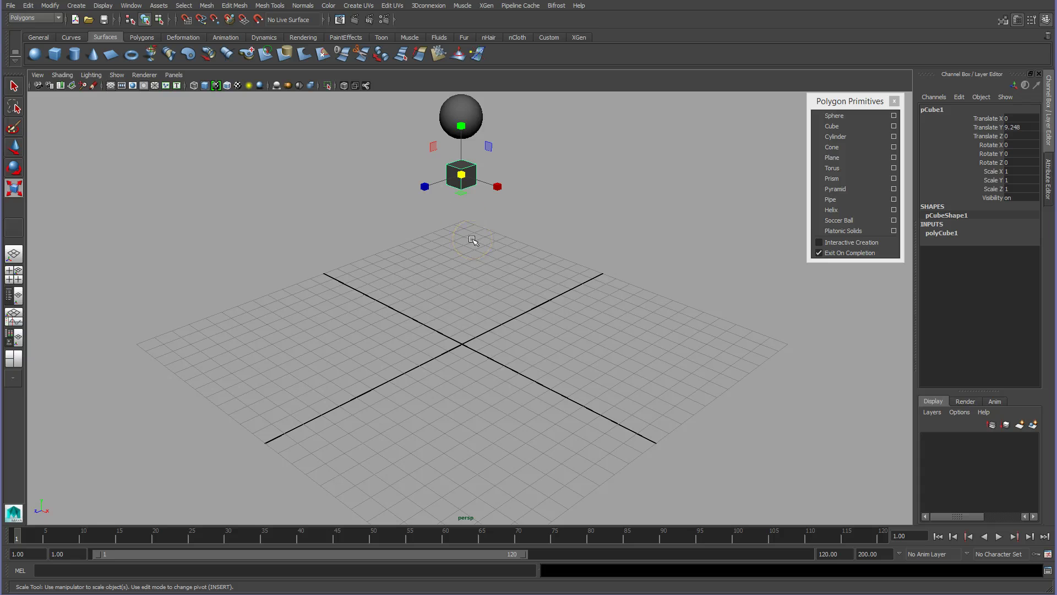
pyautogui.moveTo(462, 175); pyautogui.dragTo(483, 186)
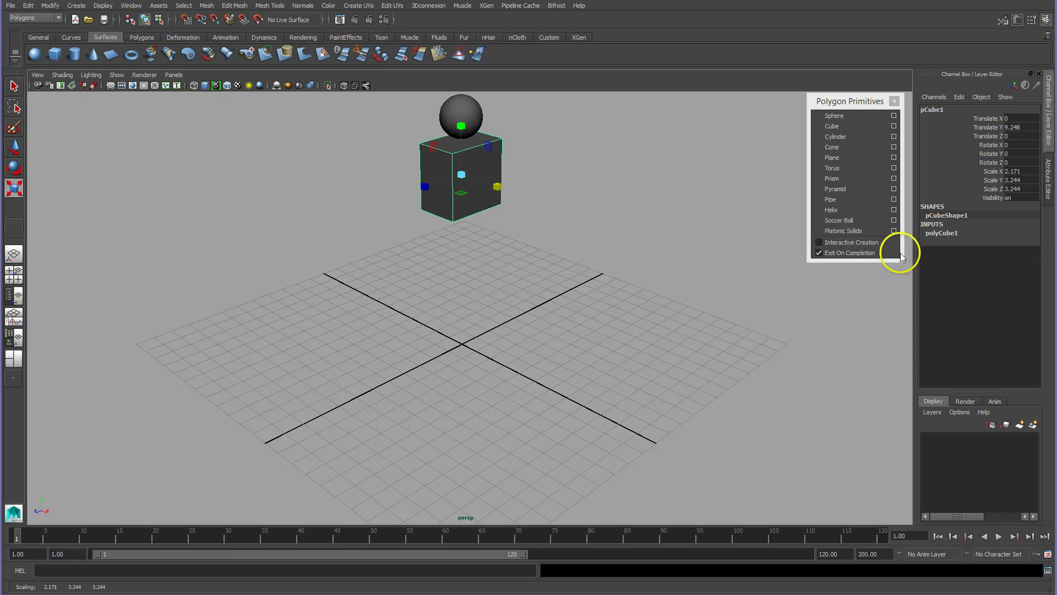
pyautogui.click(835, 137)
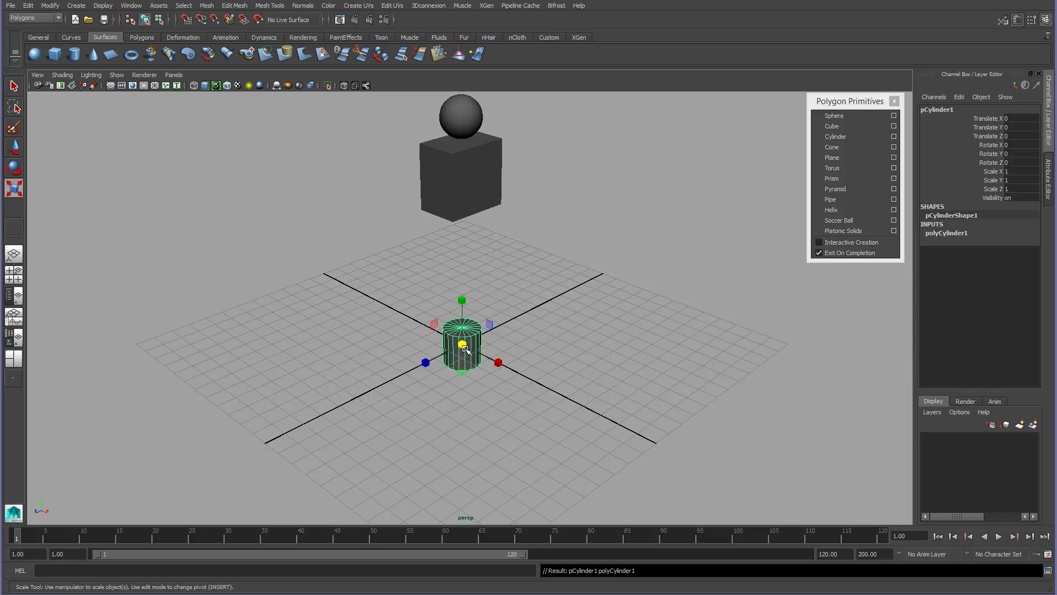
# Move the cylinder's pivot to its top centre and return to the Move tool.
pyautogui.press('w')
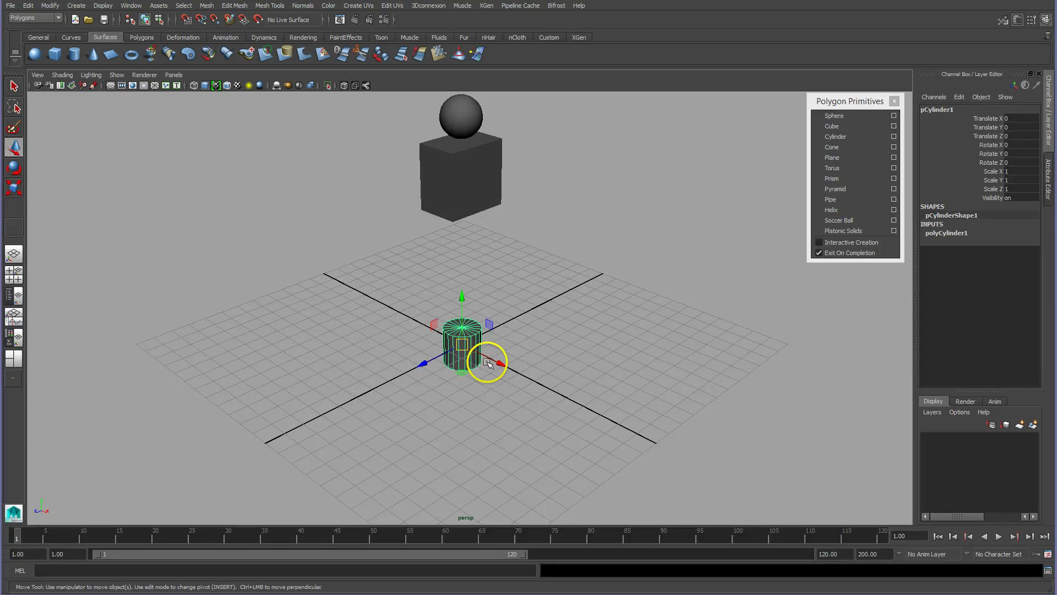
pyautogui.press('Insert')
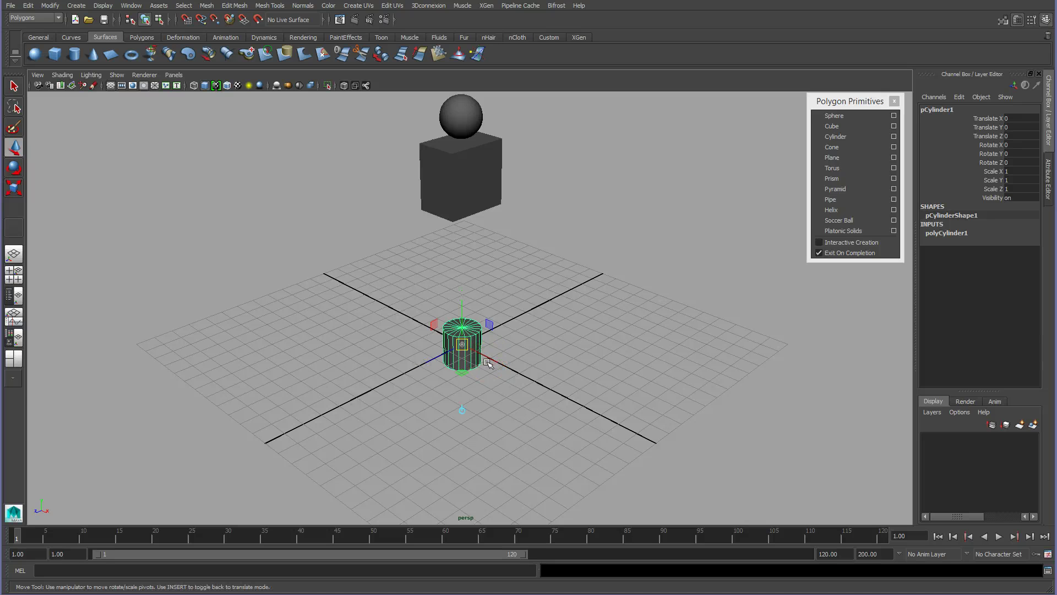
pyautogui.moveTo(487, 362); pyautogui.dragTo(463, 285)
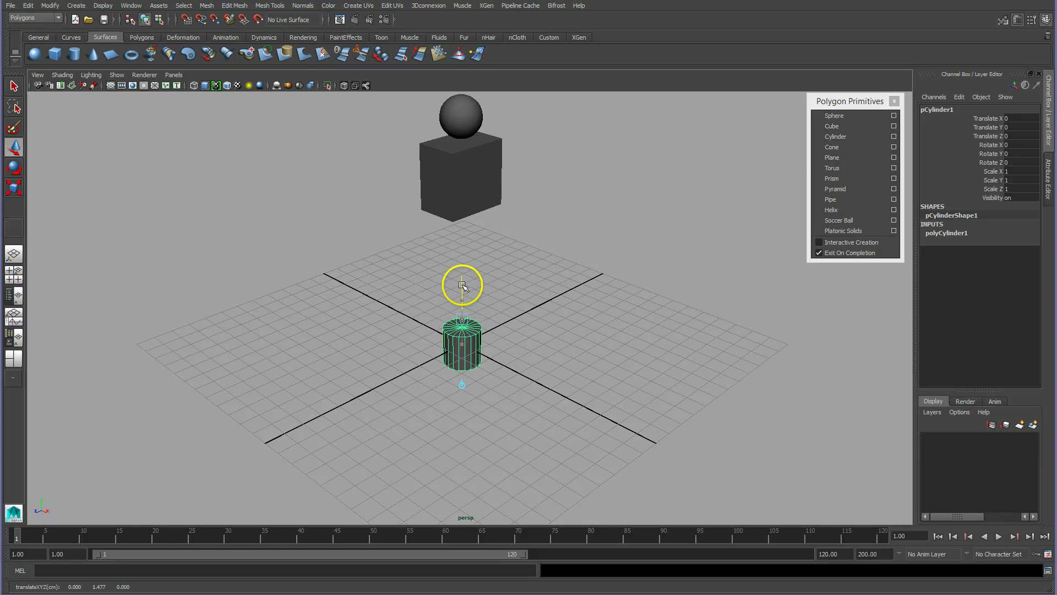
pyautogui.press('Insert')
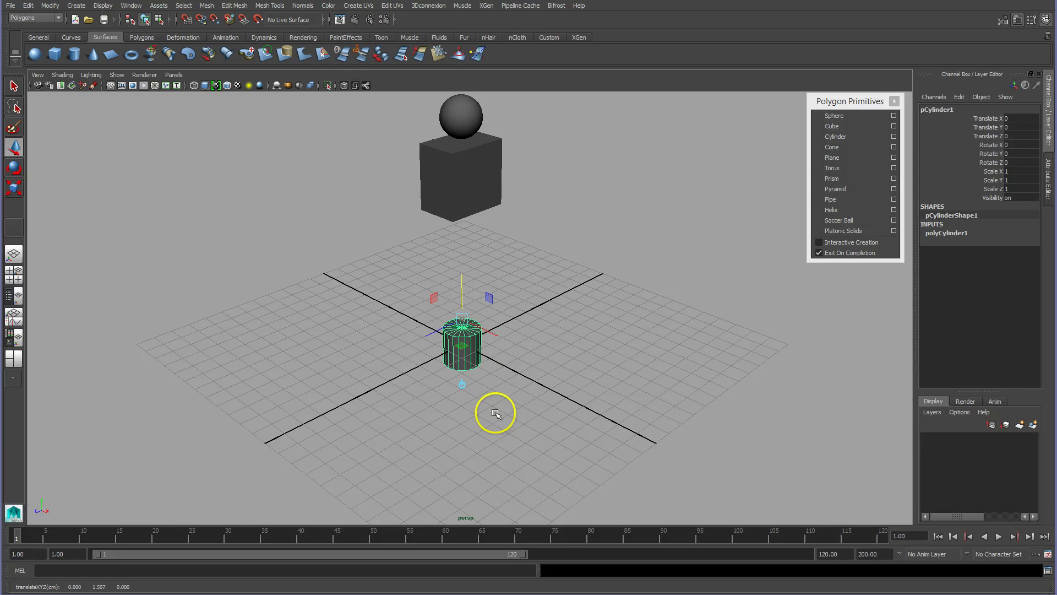
pyautogui.press('w')
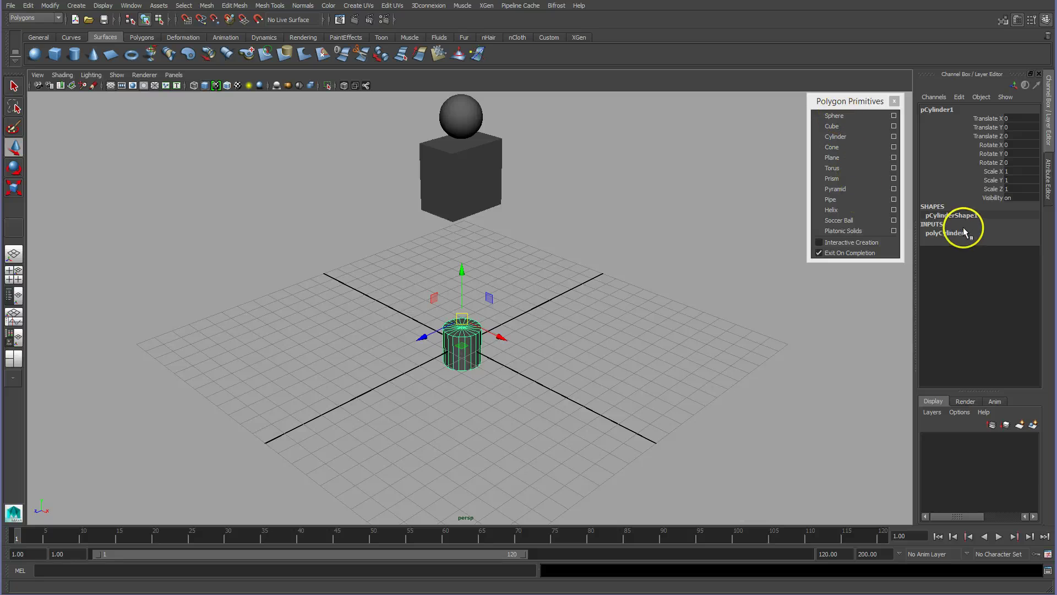
# Give the cylinder radius 0.4, 0 cap subdivisions and 10 axis subdivisions.
pyautogui.click(936, 233)
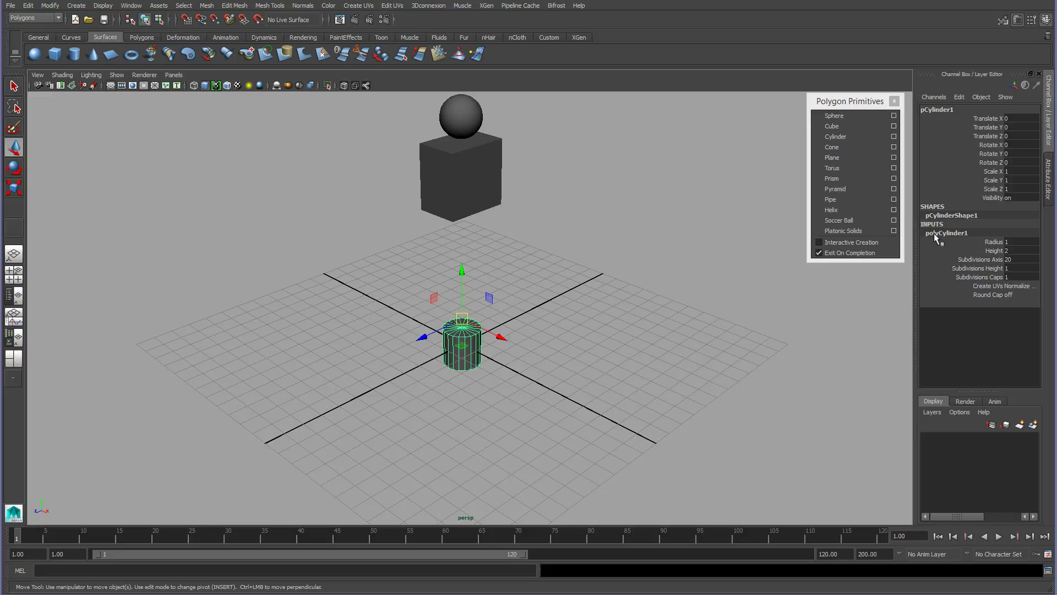
pyautogui.click(993, 243)
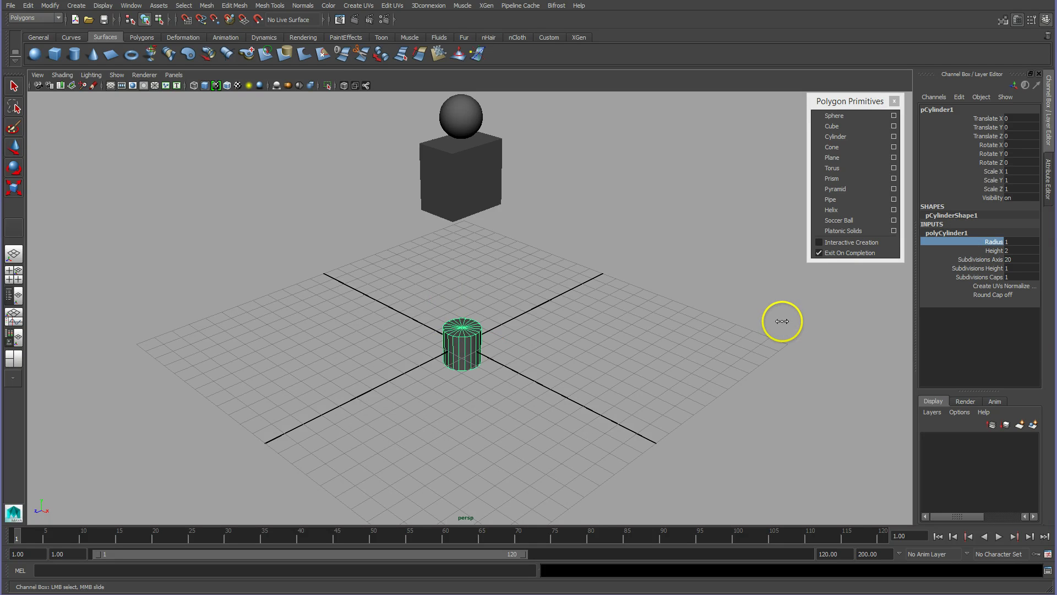
pyautogui.moveTo(782, 322); pyautogui.dragTo(779, 321, button='middle')
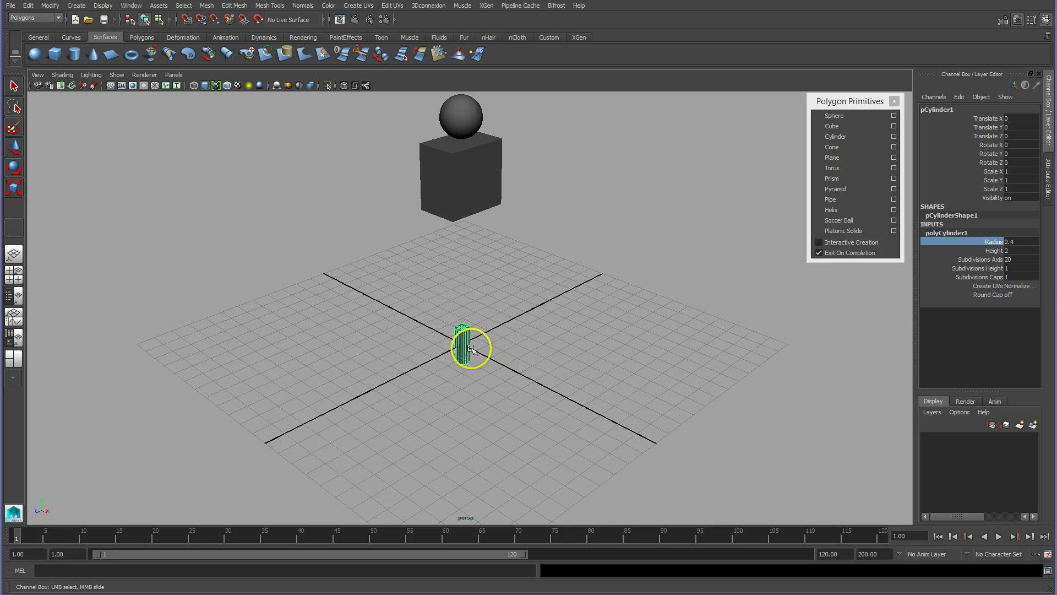
pyautogui.click(963, 277)
pyautogui.moveTo(822, 347); pyautogui.dragTo(802, 349, button='middle')
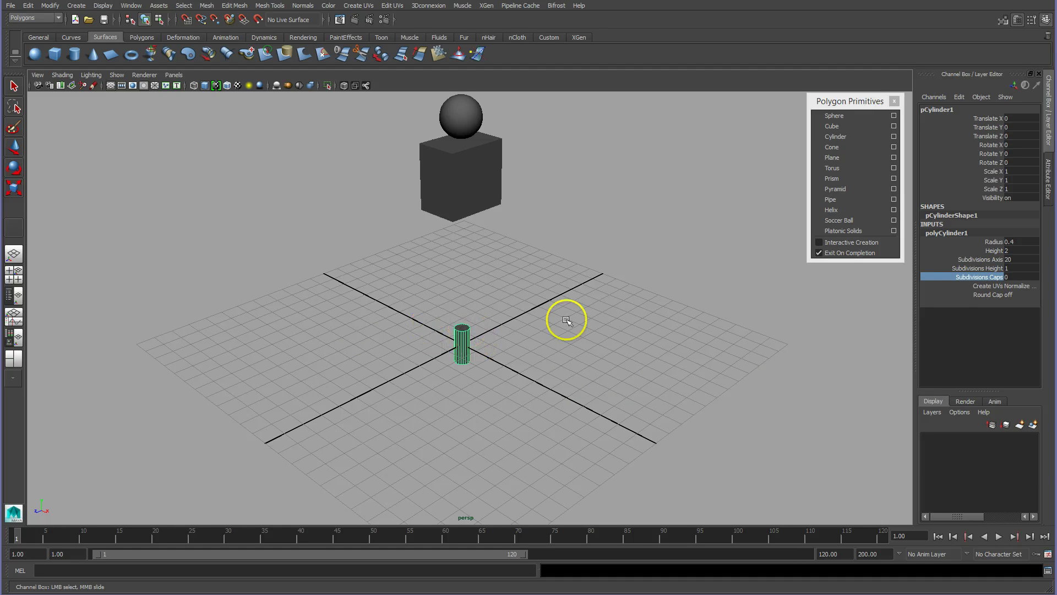
pyautogui.click(989, 259)
pyautogui.moveTo(790, 346); pyautogui.dragTo(736, 347, button='middle')
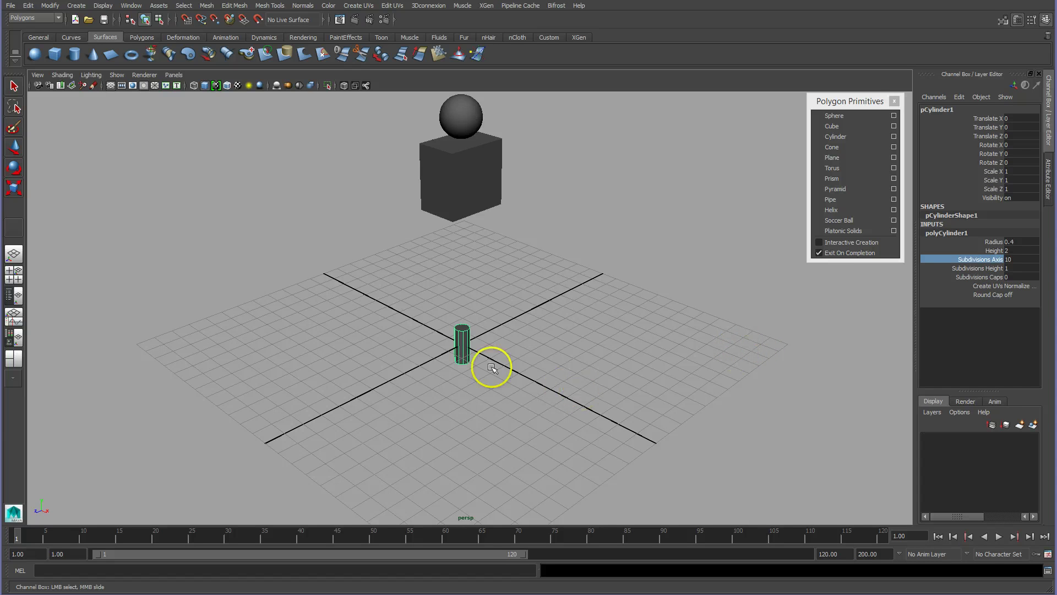
# Raise the cylinder up to the torso's height, around Y 8.403.
pyautogui.press('w')
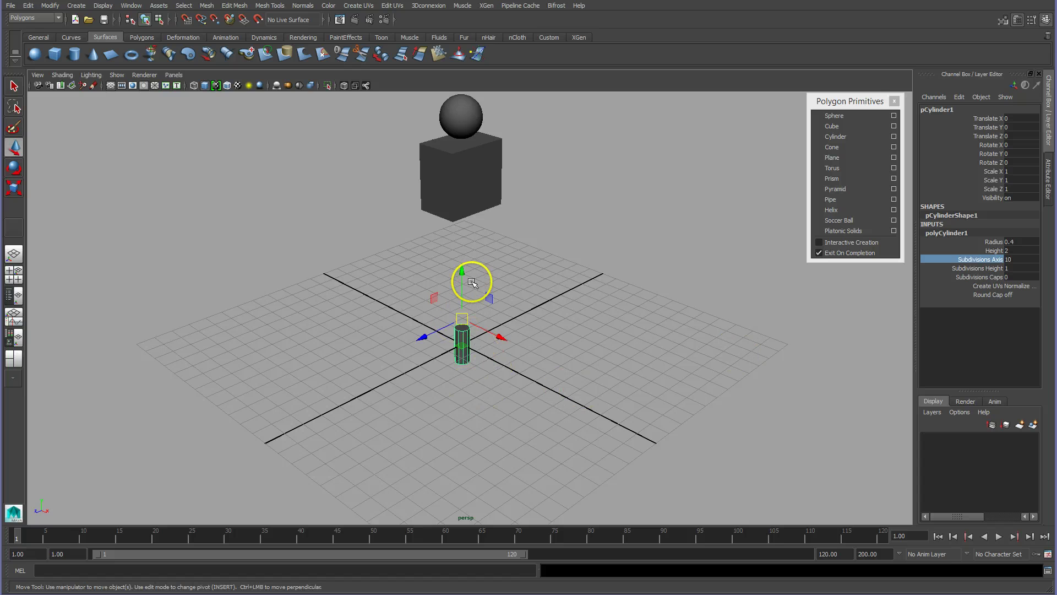
pyautogui.moveTo(460, 292); pyautogui.dragTo(455, 231)
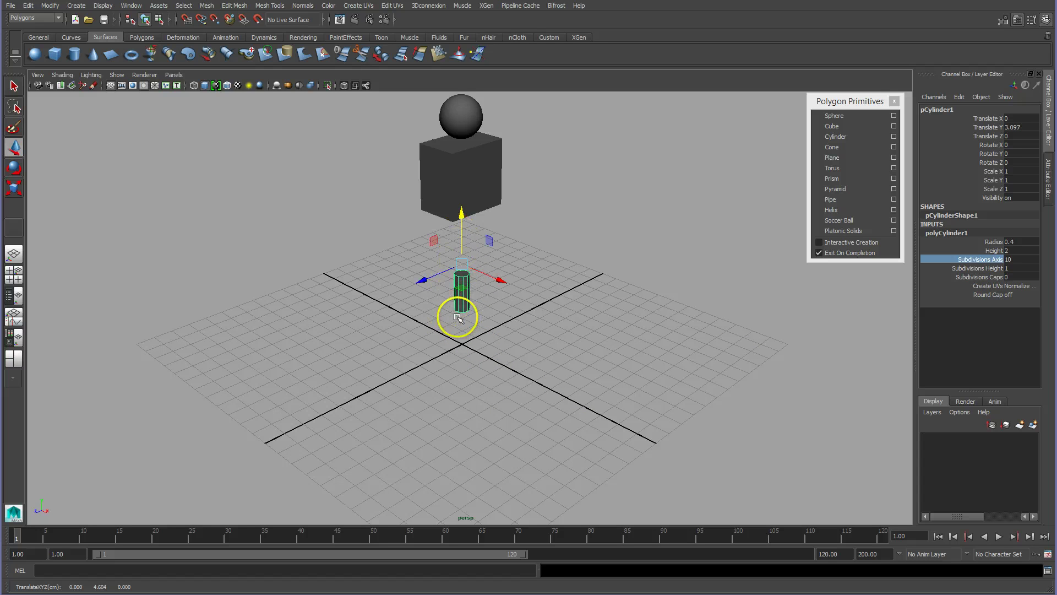
pyautogui.moveTo(461, 231); pyautogui.dragTo(450, 124)
# Tilt the cylinder about X to 67.419 degrees, undoing a stray rotation.
pyautogui.press('e')
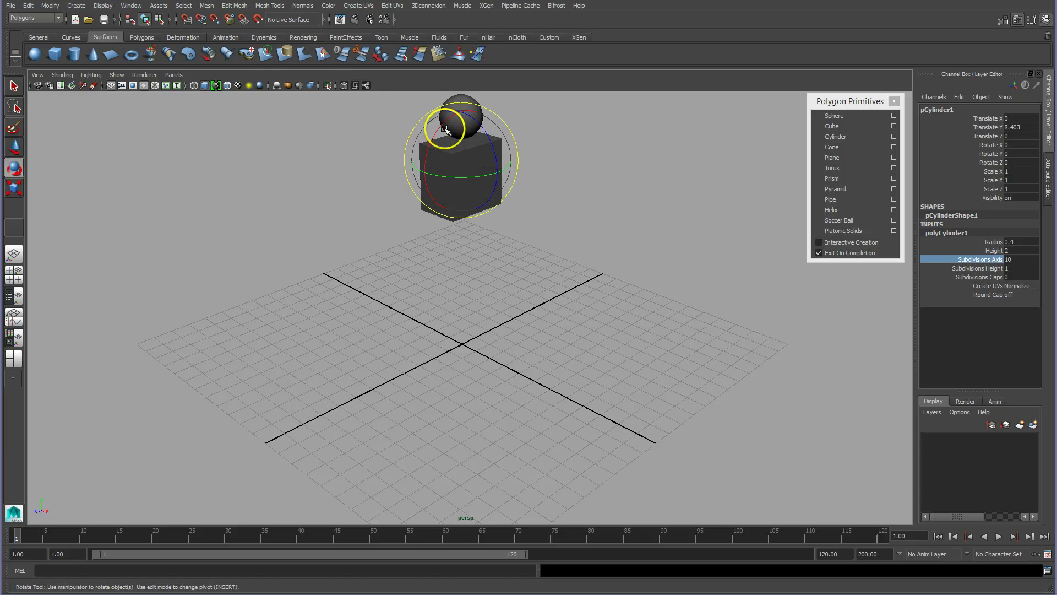
pyautogui.click(439, 133)
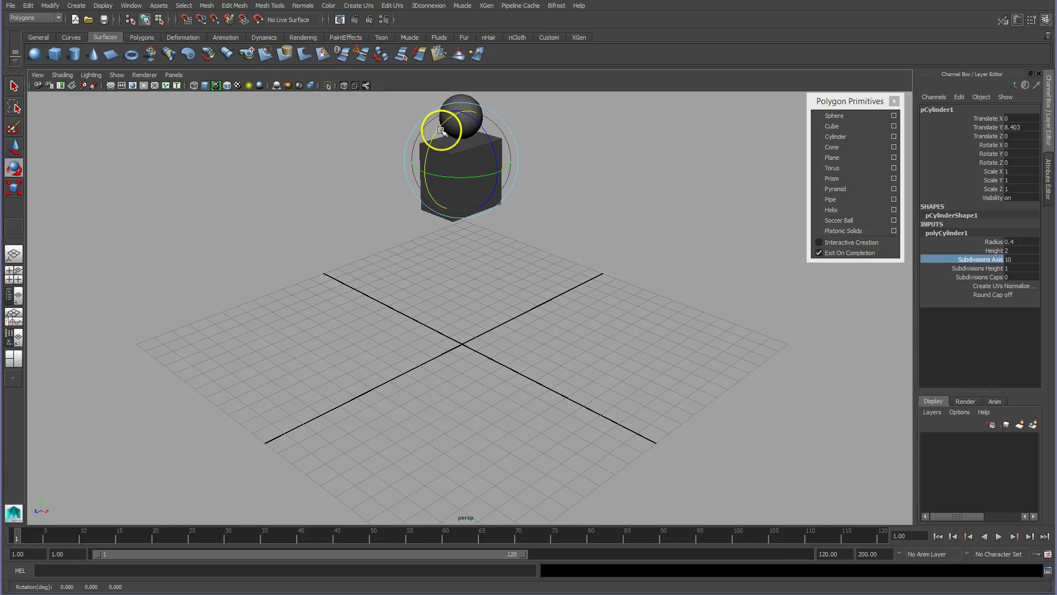
pyautogui.moveTo(441, 130); pyautogui.dragTo(443, 189)
pyautogui.hotkey('ctrl', 'z')
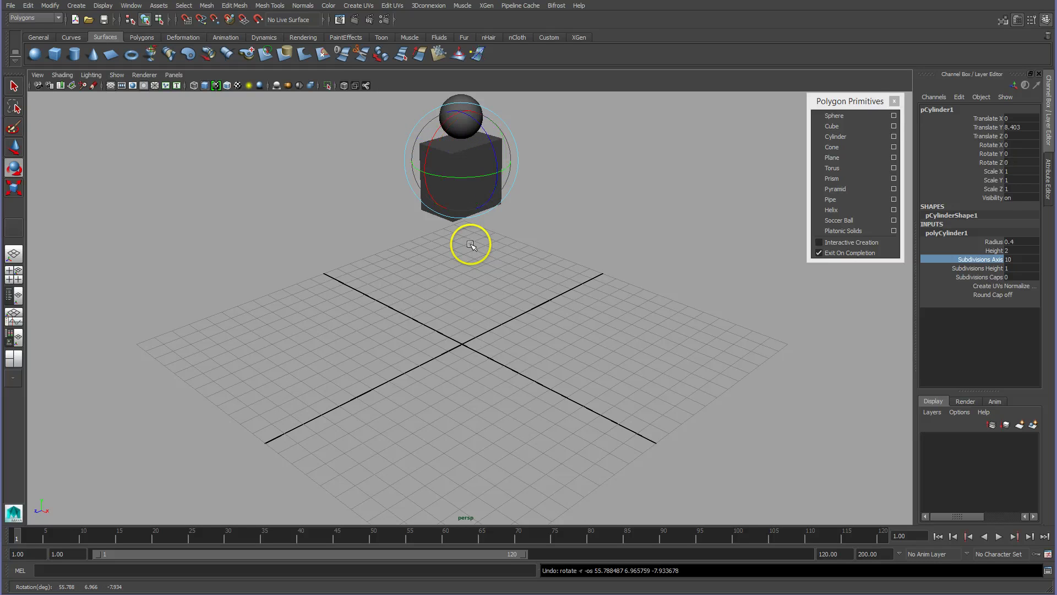
pyautogui.click(442, 126)
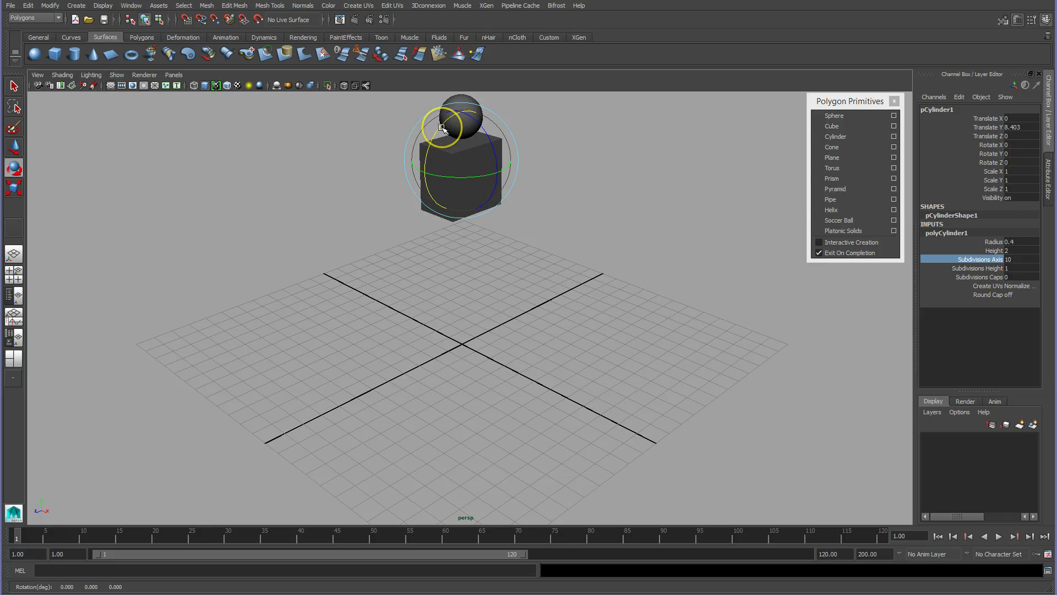
pyautogui.moveTo(440, 128); pyautogui.dragTo(462, 215)
# Move the cylinder along Z to -1.576 against the torso's side.
pyautogui.keyDown('alt'); pyautogui.moveTo(599, 331); pyautogui.dragTo(501, 329); pyautogui.keyUp('alt')
pyautogui.press('w')
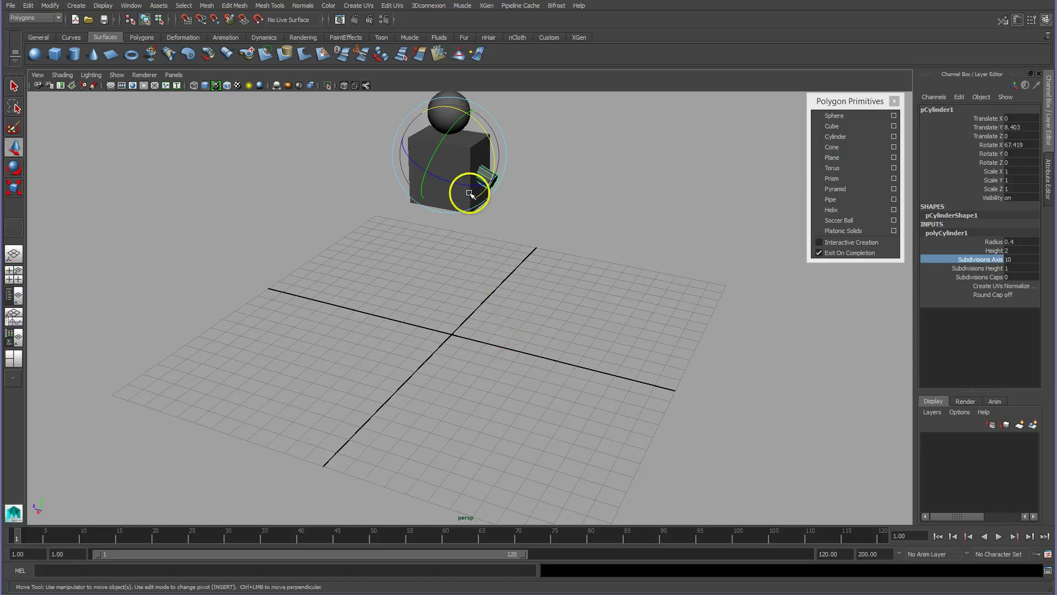
pyautogui.moveTo(406, 148); pyautogui.dragTo(429, 157)
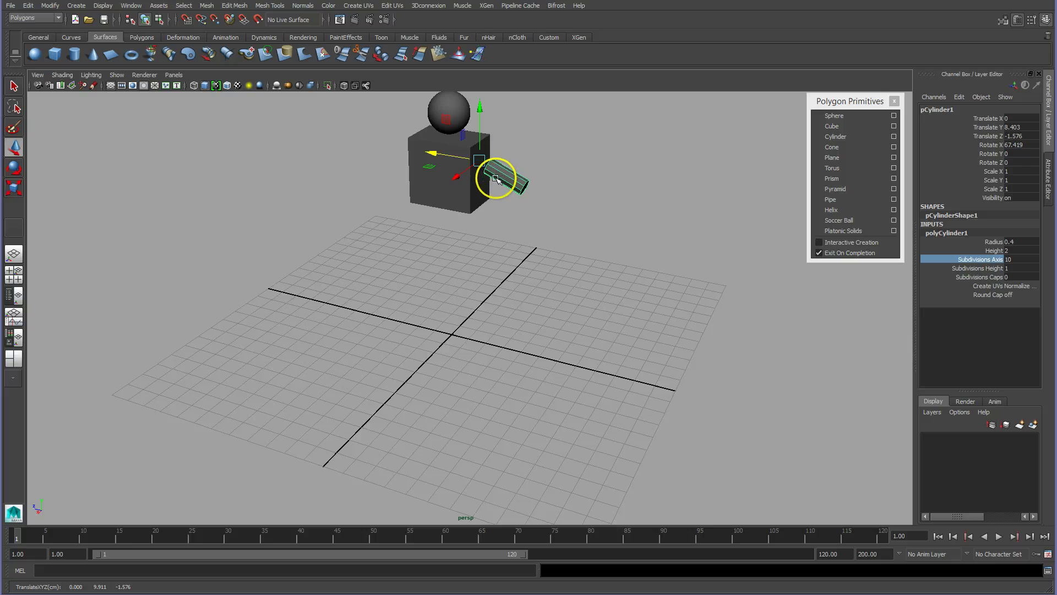
# Duplicate the arm cylinder and push the copy out to Z -3.962 as the lower arm.
pyautogui.hotkey('ctrl', 'd')
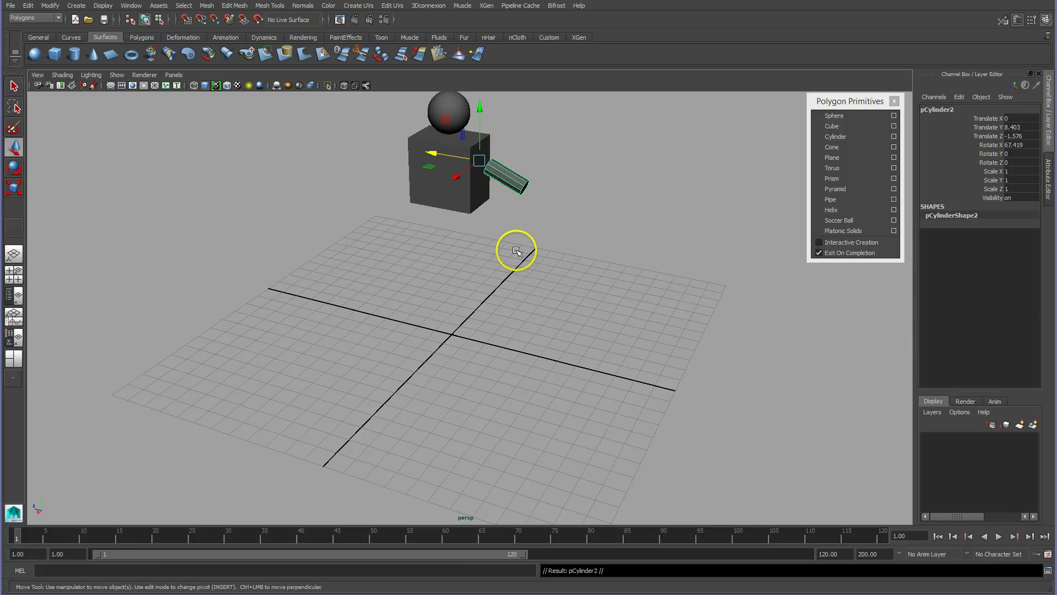
pyautogui.moveTo(435, 153); pyautogui.dragTo(525, 138)
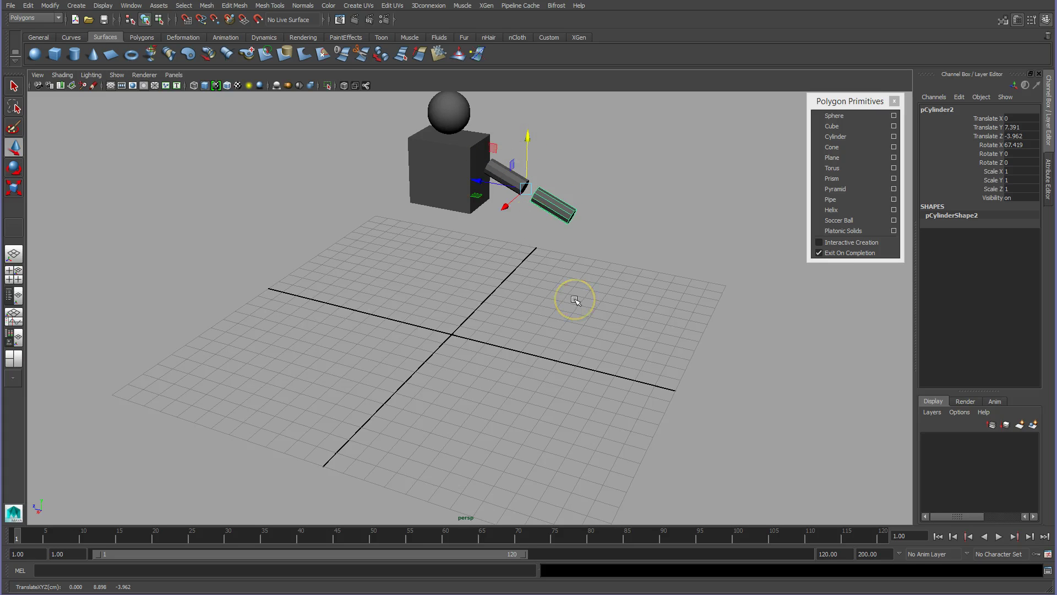
pyautogui.scroll(3, 574, 300)
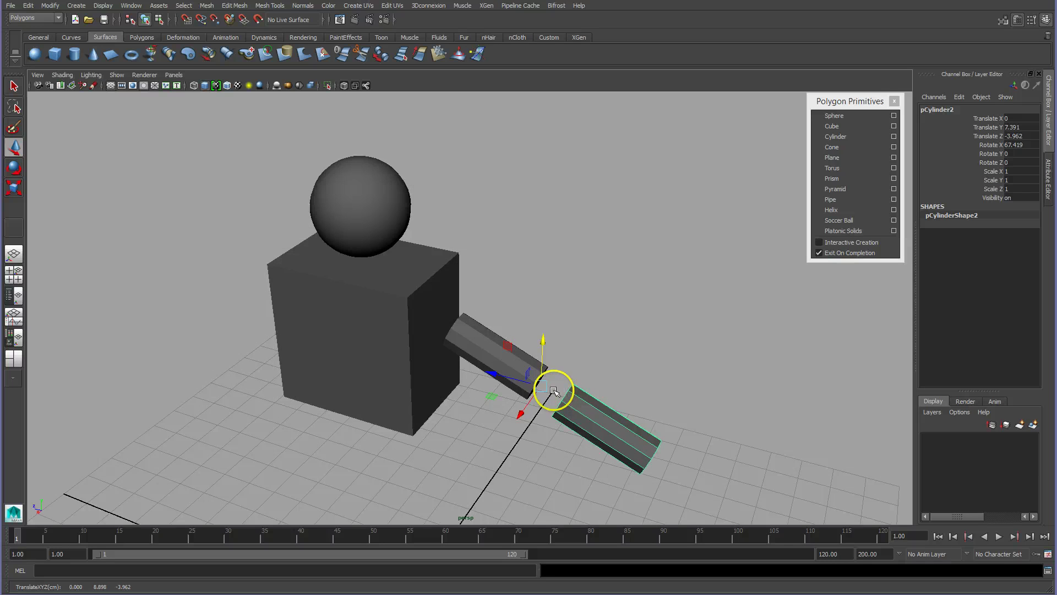
pyautogui.keyDown('alt'); pyautogui.moveTo(557, 389); pyautogui.dragTo(584, 363); pyautogui.keyUp('alt')
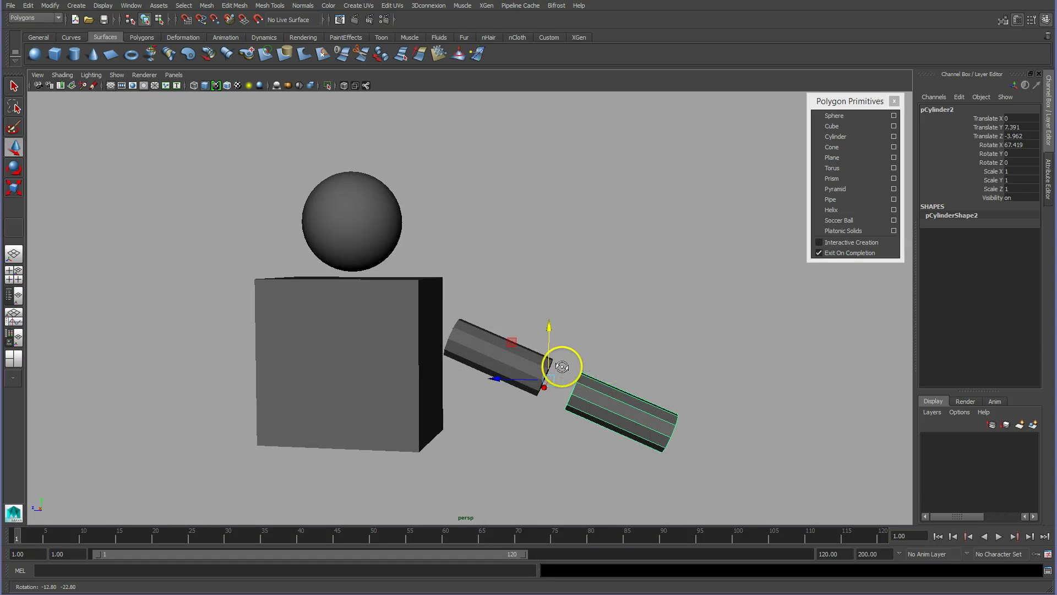
pyautogui.keyDown('alt'); pyautogui.moveTo(493, 370); pyautogui.dragTo(497, 369); pyautogui.keyUp('alt')
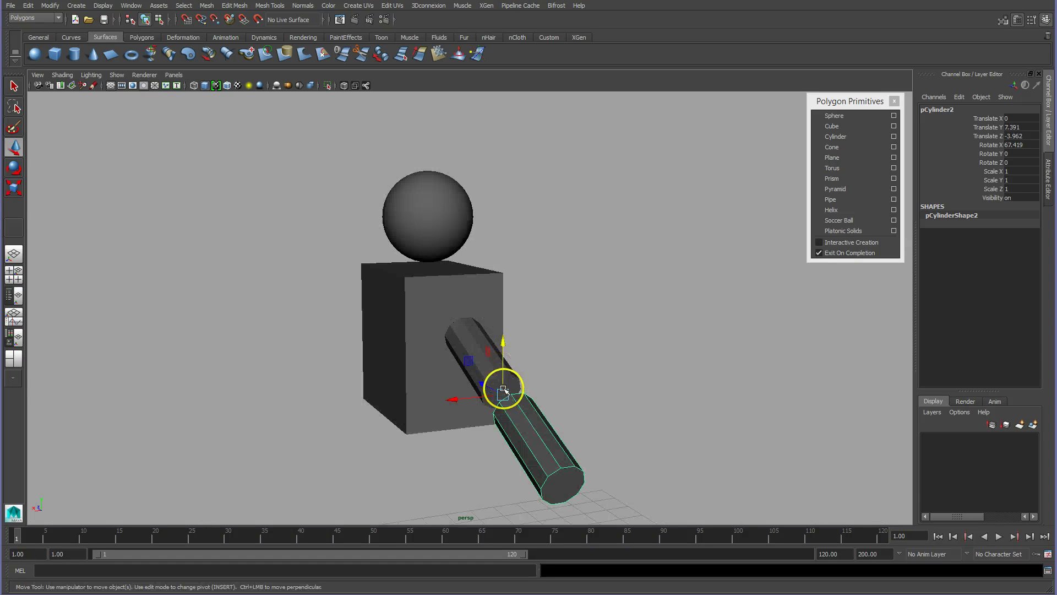